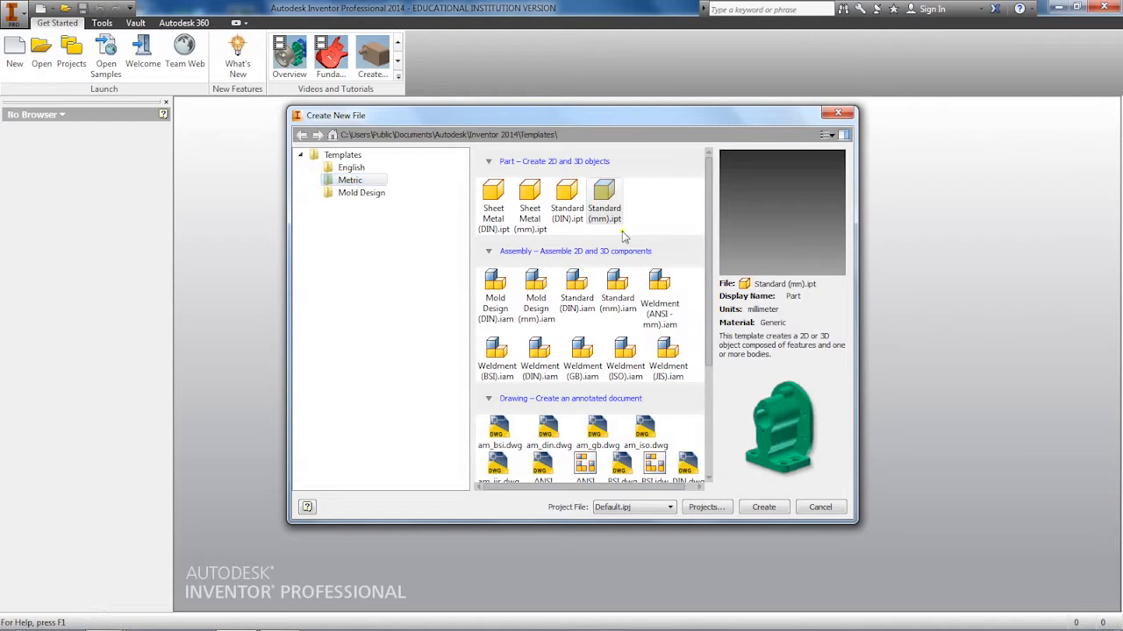
# Create a part from the metric Standard (mm).ipt template and start a 2D sketch on the XY plane.
pyautogui.click(609, 207)
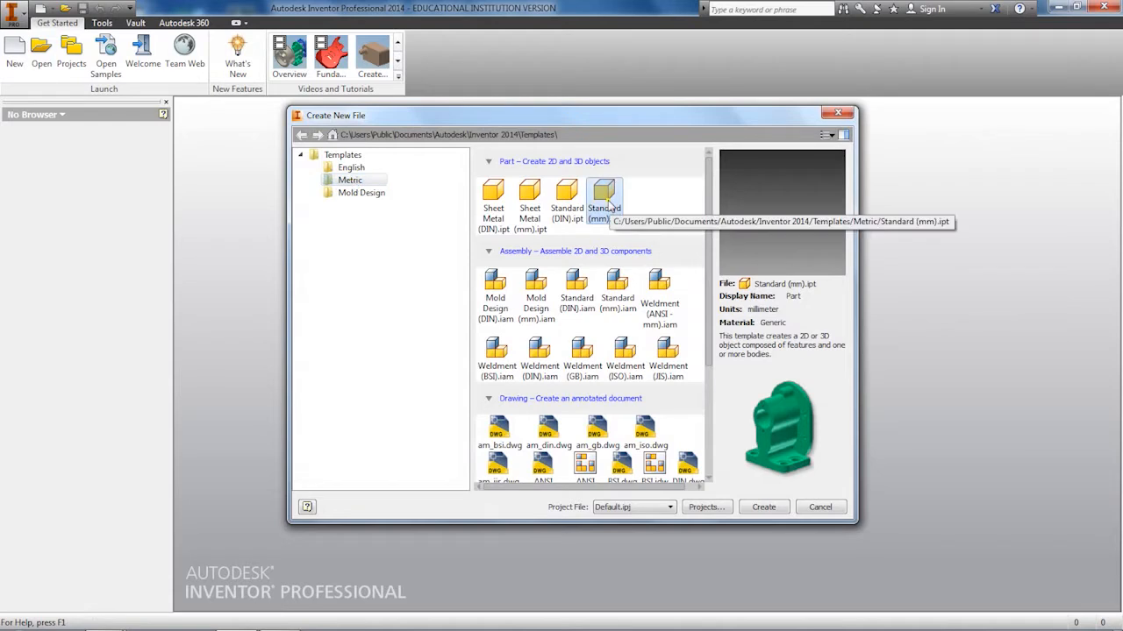
pyautogui.click(768, 507)
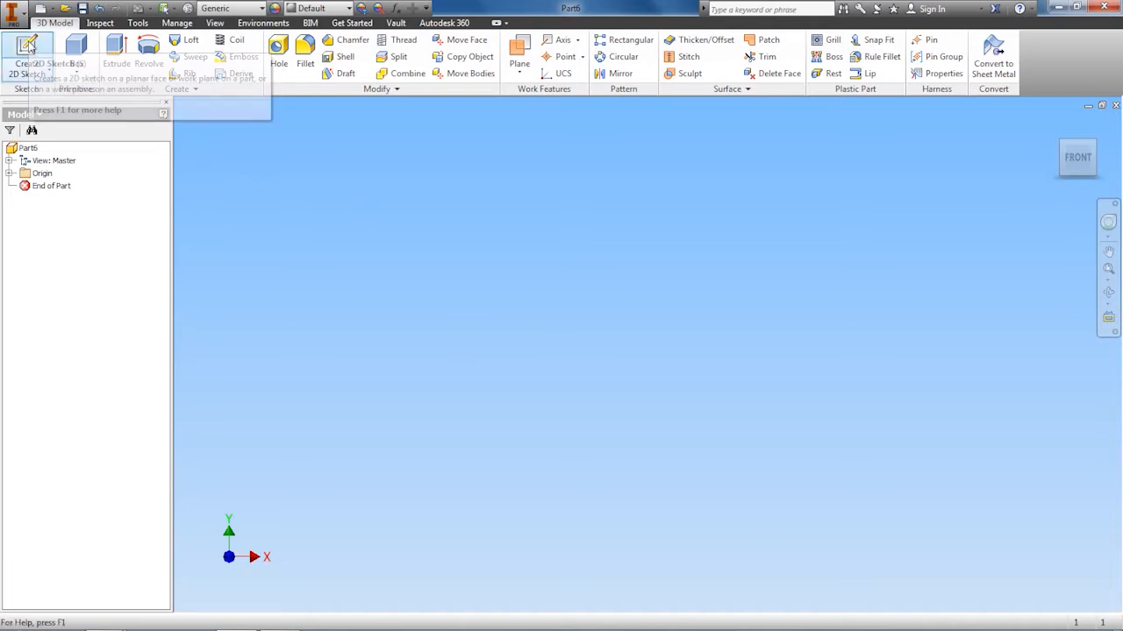
pyautogui.click(26, 48)
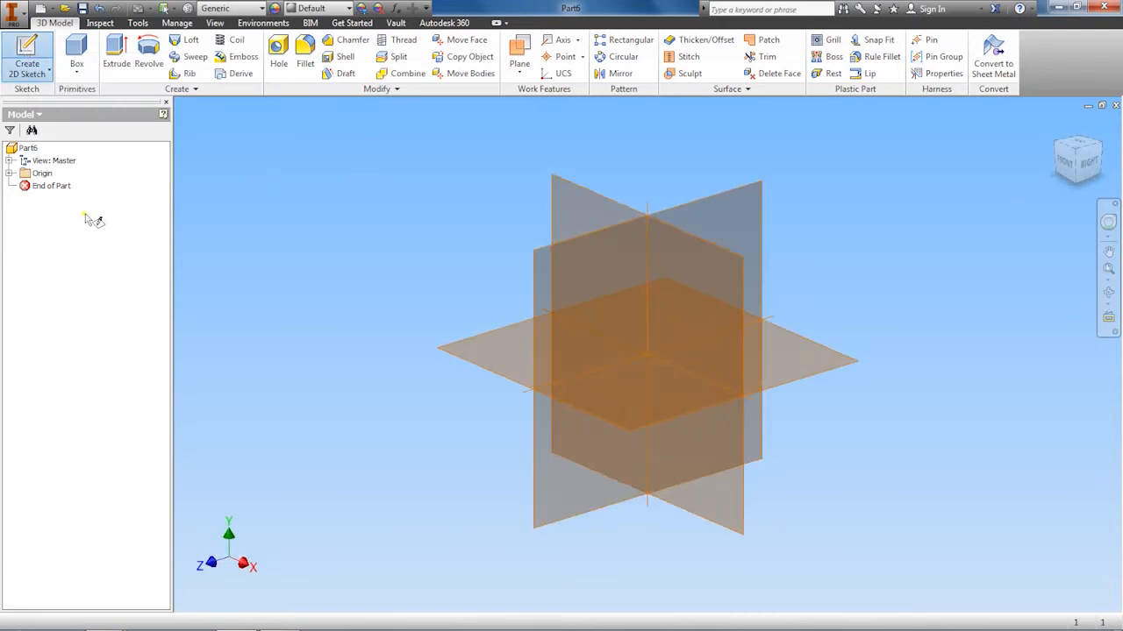
pyautogui.click(9, 174)
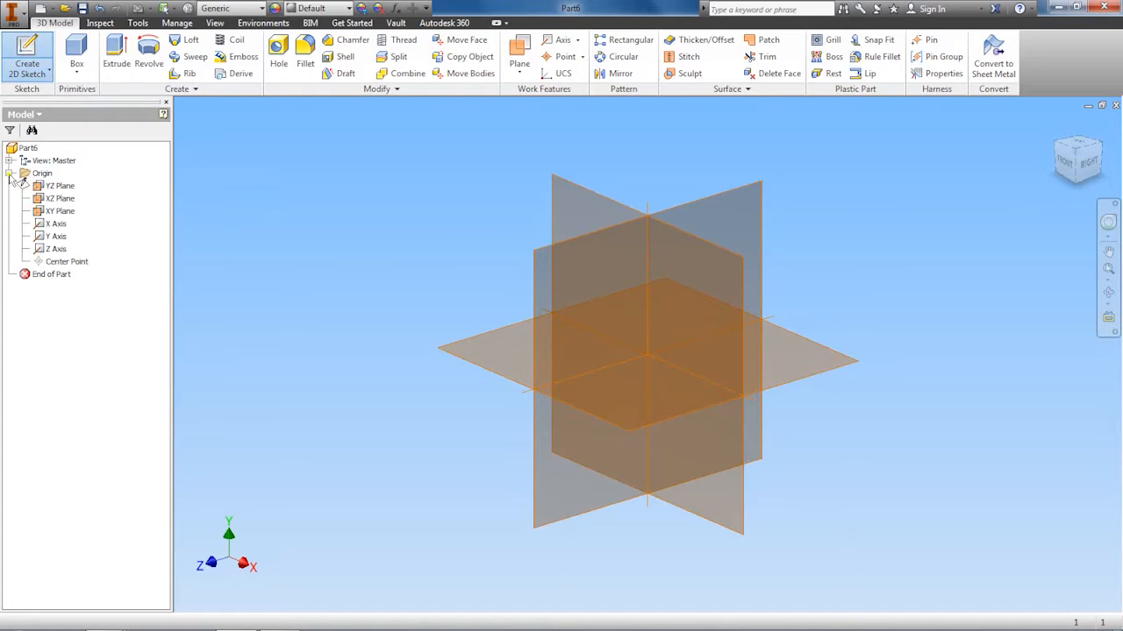
pyautogui.click(58, 214)
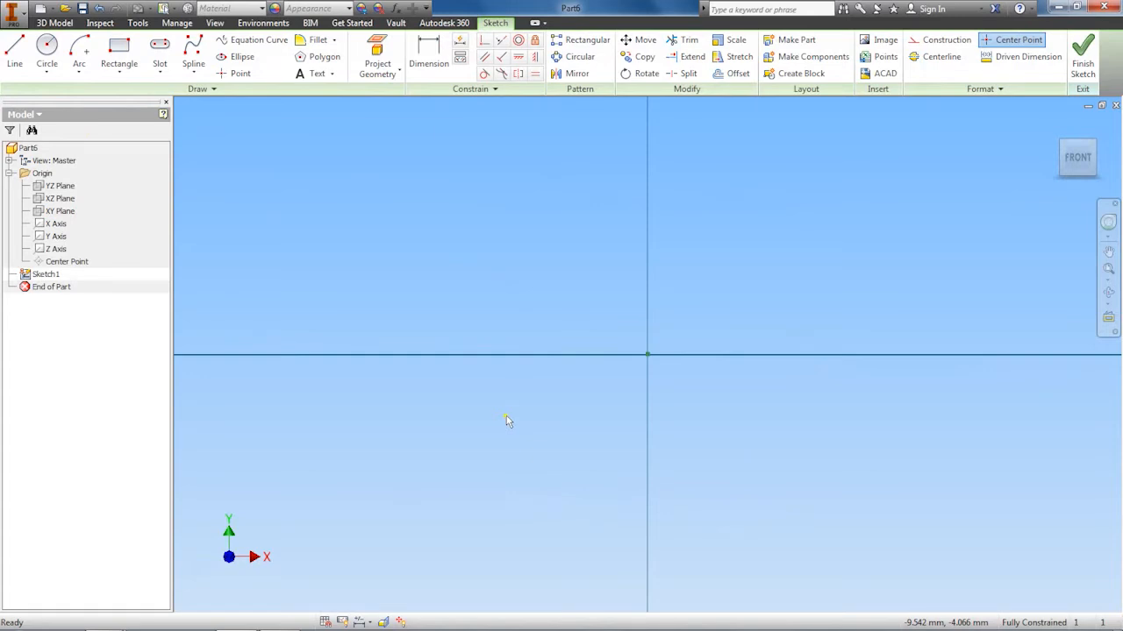
# Consult the Mounting Base drawing in Adobe Reader and sketch a two-point rectangle about 20.6 by 12.6 mm, with its lower-right corner on the origin.
pyautogui.hotkey('alt', 'Tab')
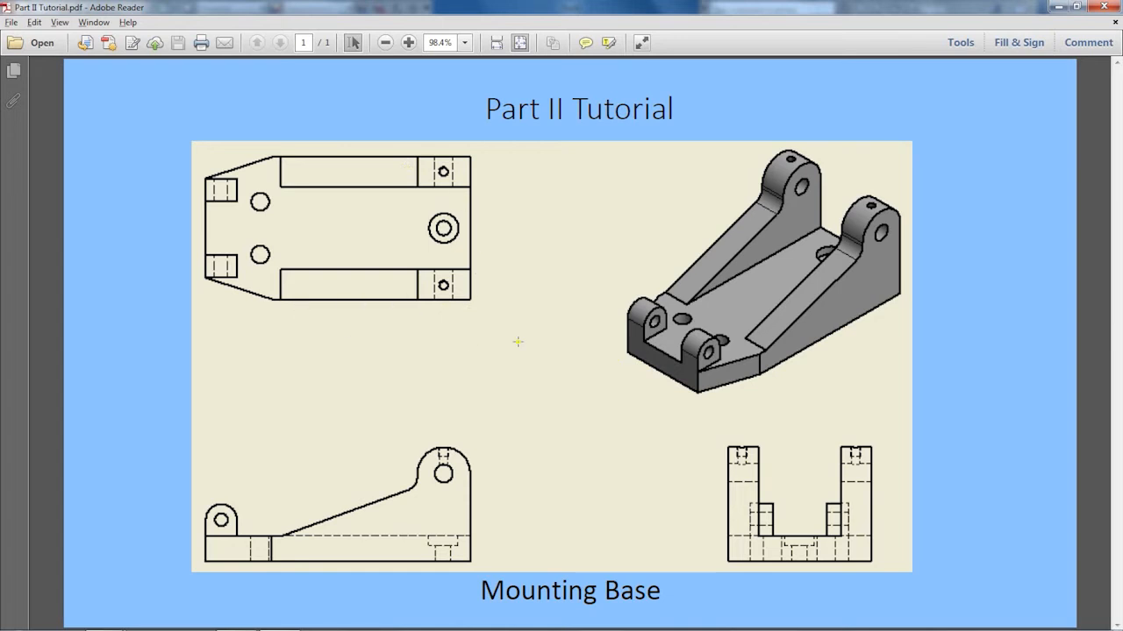
pyautogui.hotkey('alt', 'Tab')
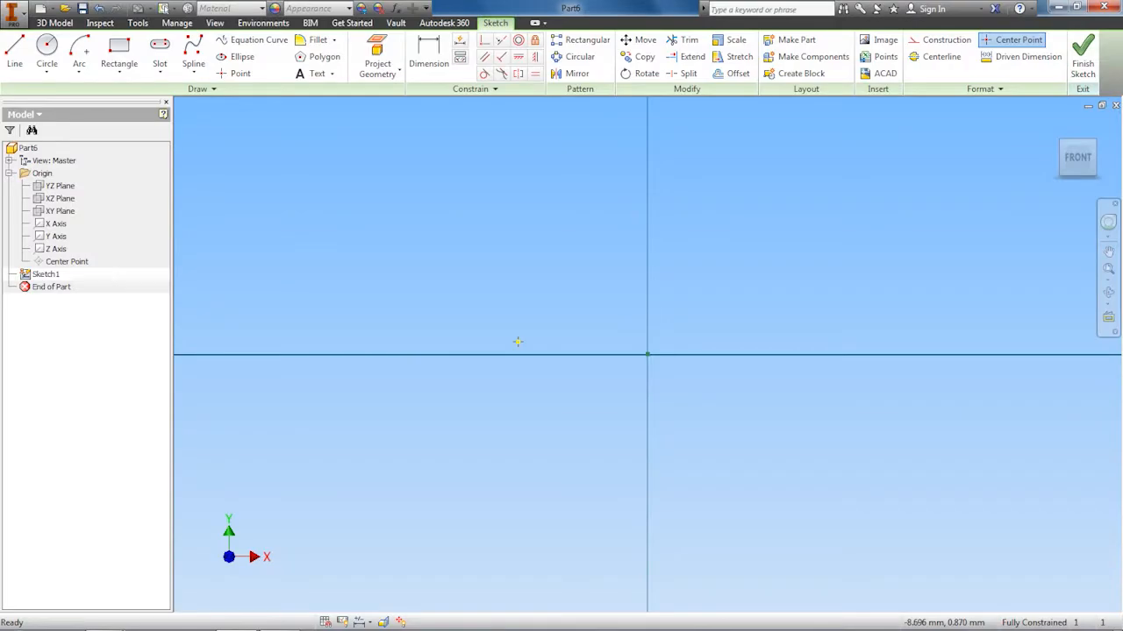
pyautogui.click(121, 76)
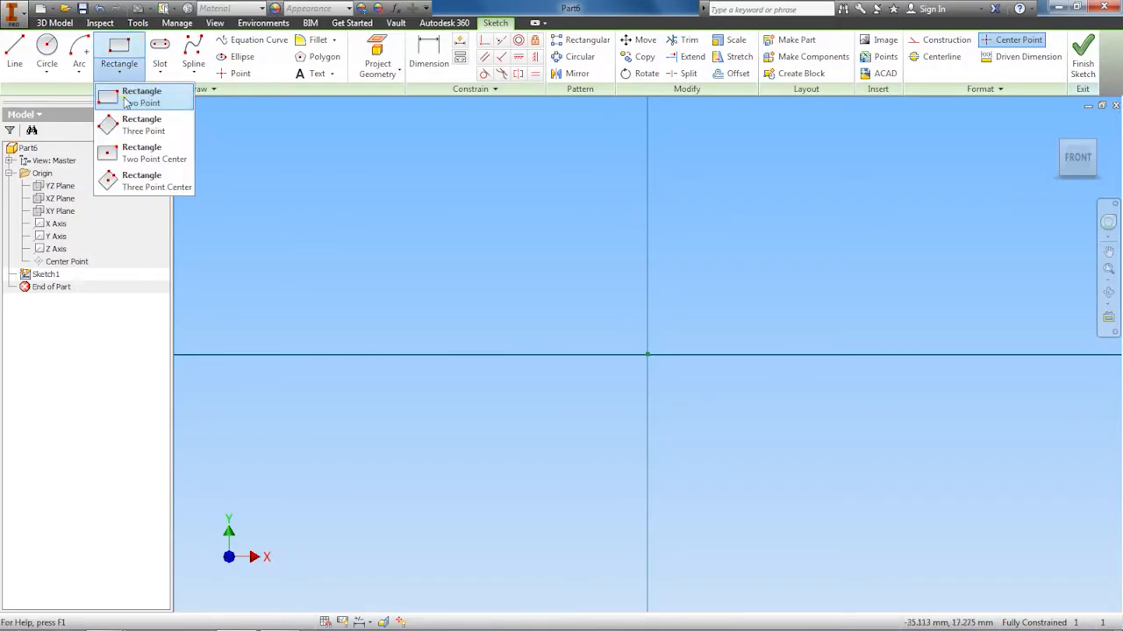
pyautogui.click(126, 103)
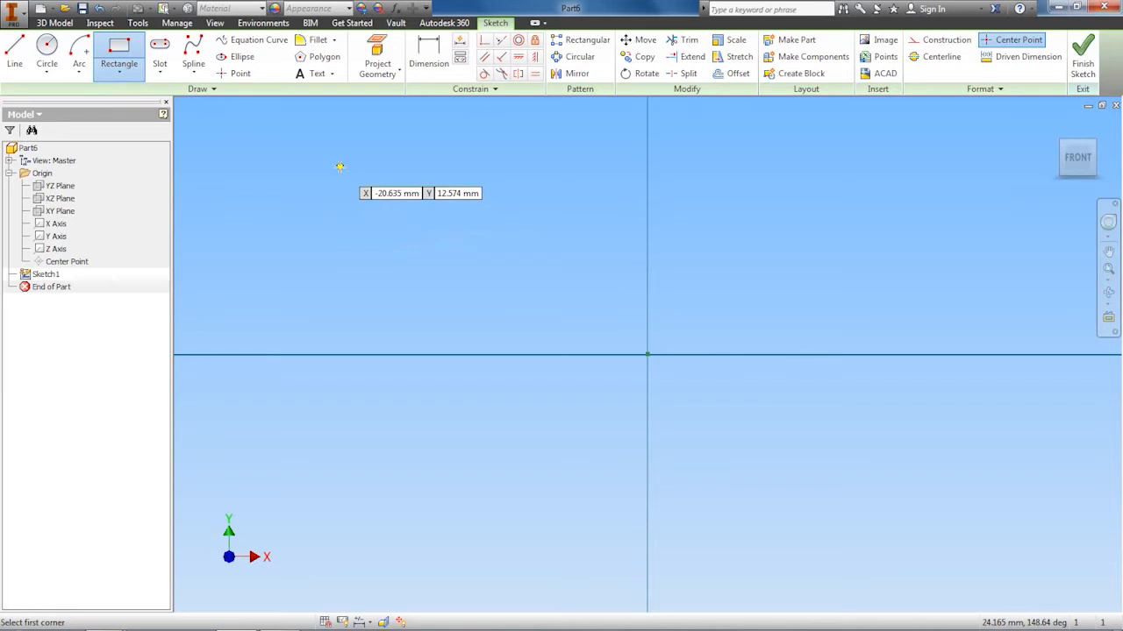
pyautogui.click(340, 167)
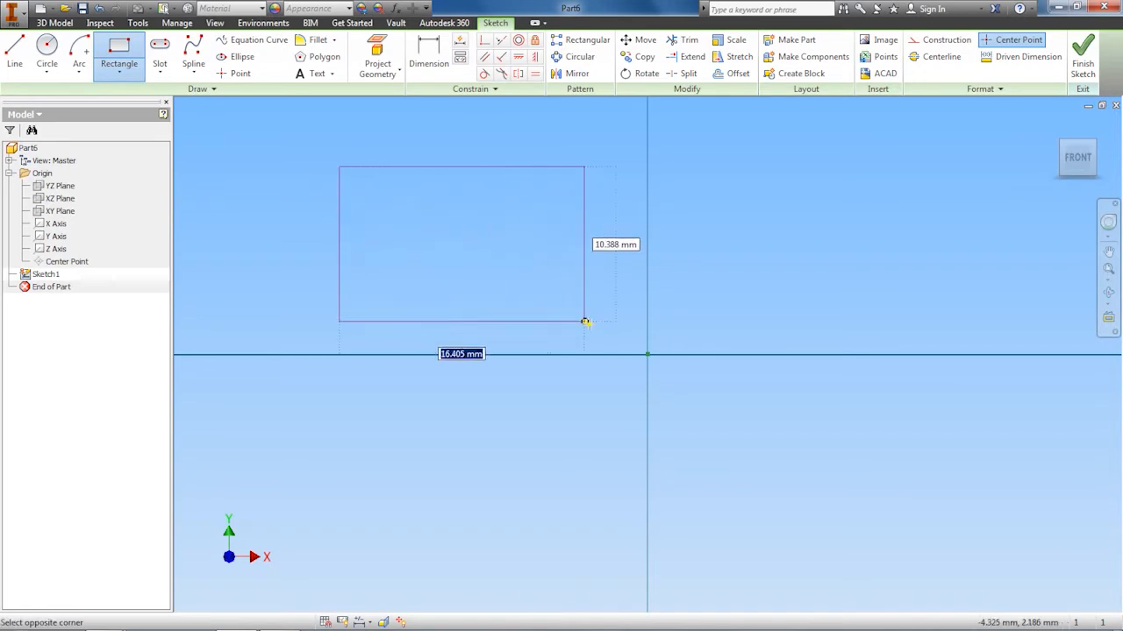
pyautogui.click(647, 355)
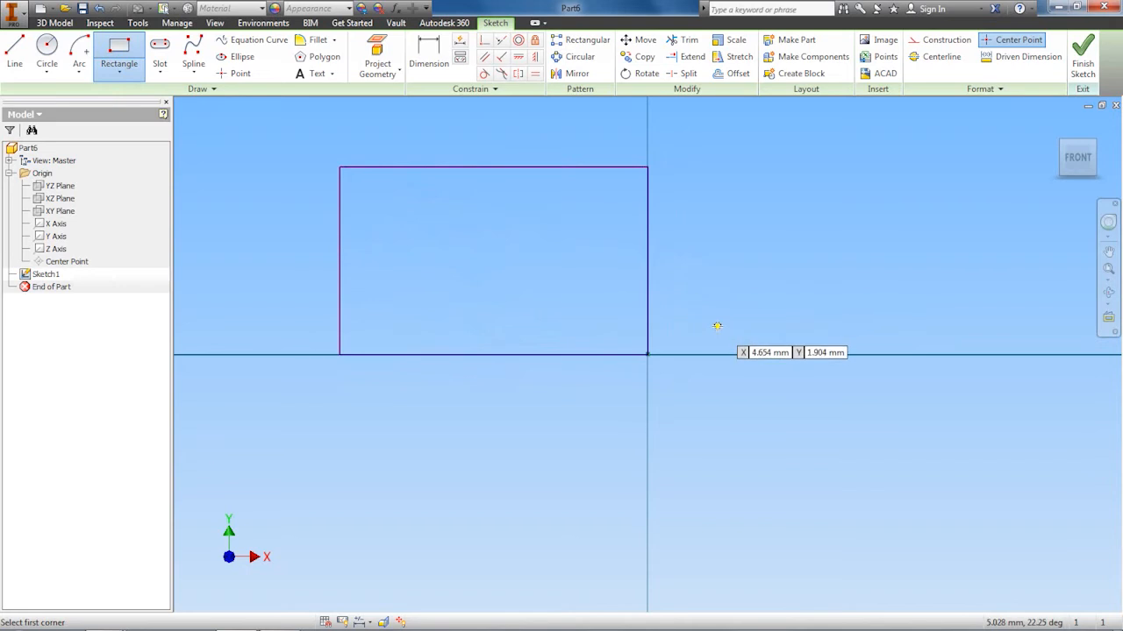
pyautogui.rightClick(721, 234)
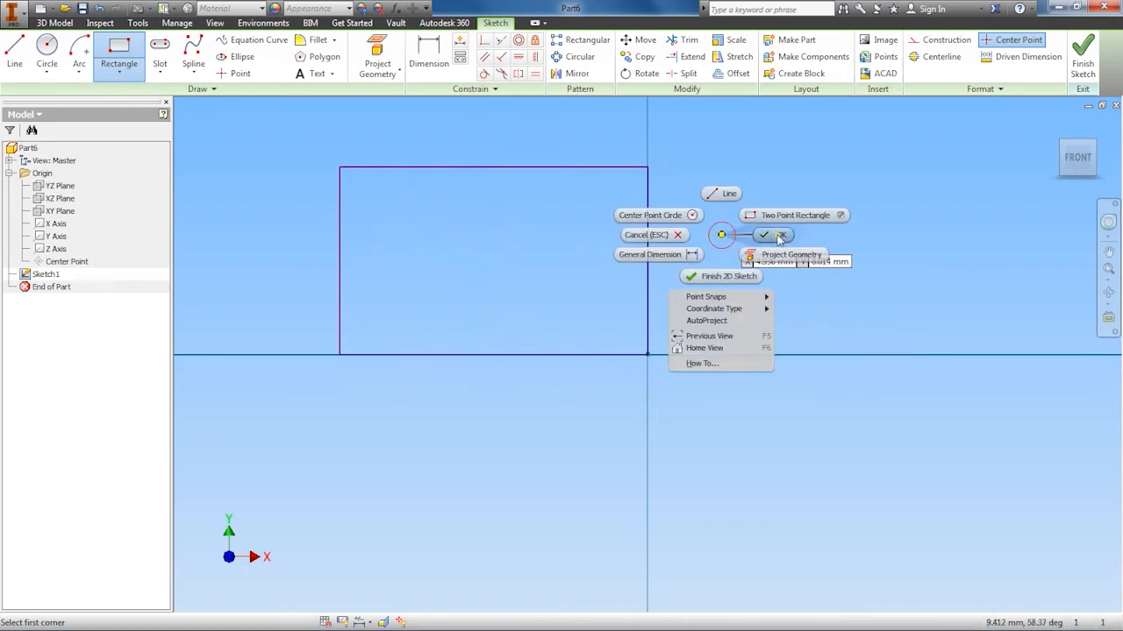
pyautogui.click(774, 236)
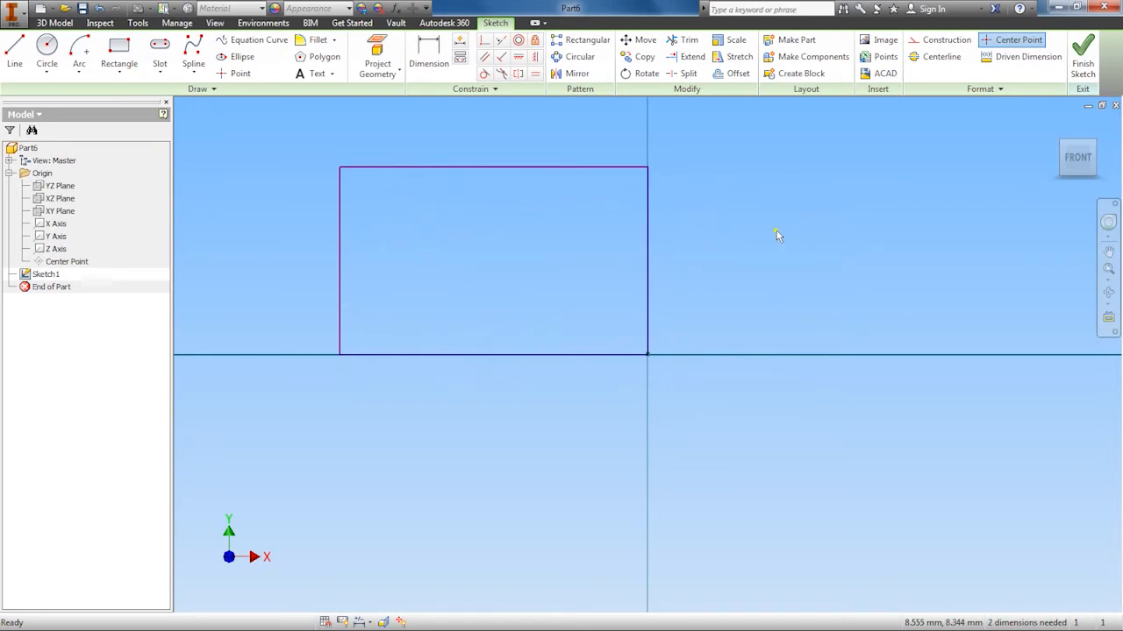
# Dimension the rectangle's right vertical edge and set its height to 86 mm.
pyautogui.click(430, 49)
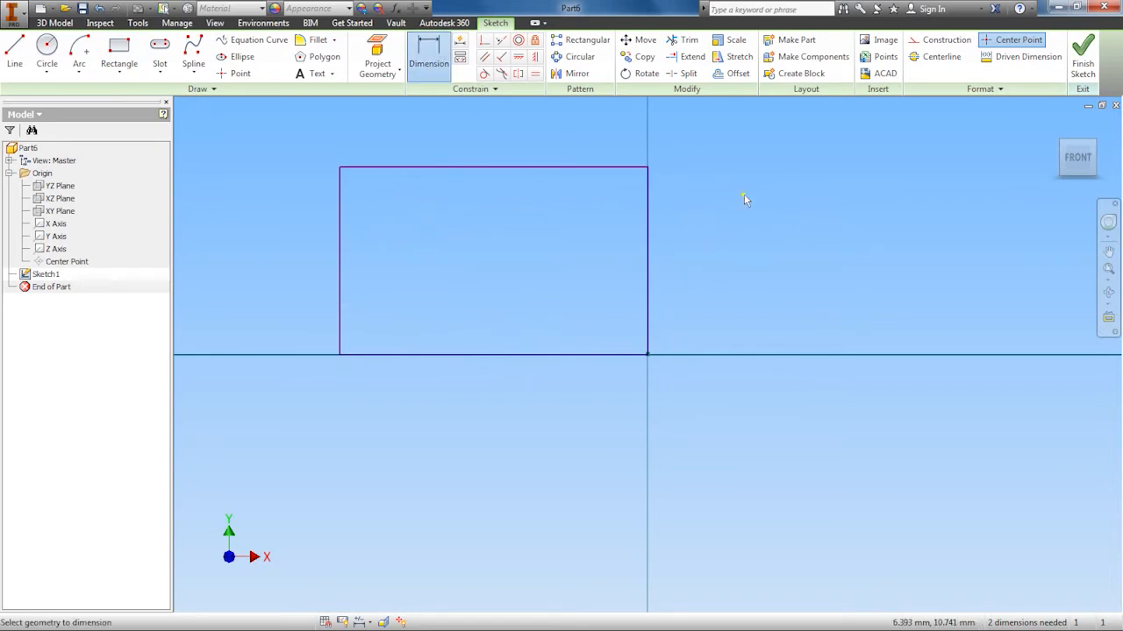
pyautogui.click(648, 243)
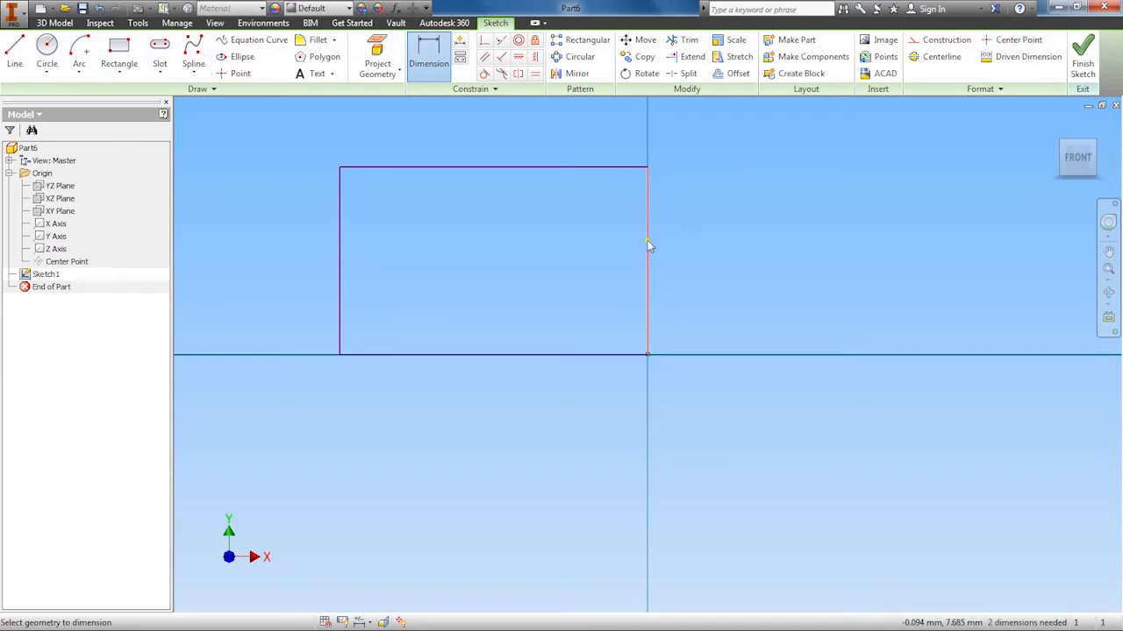
pyautogui.click(701, 250)
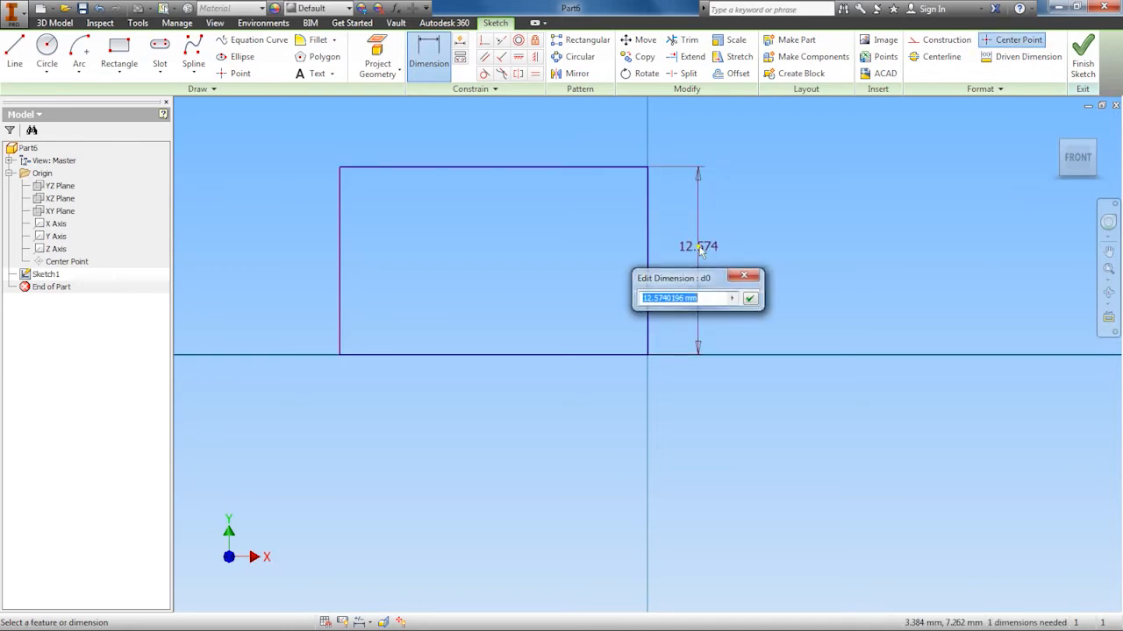
pyautogui.write('86')
pyautogui.click(749, 298)
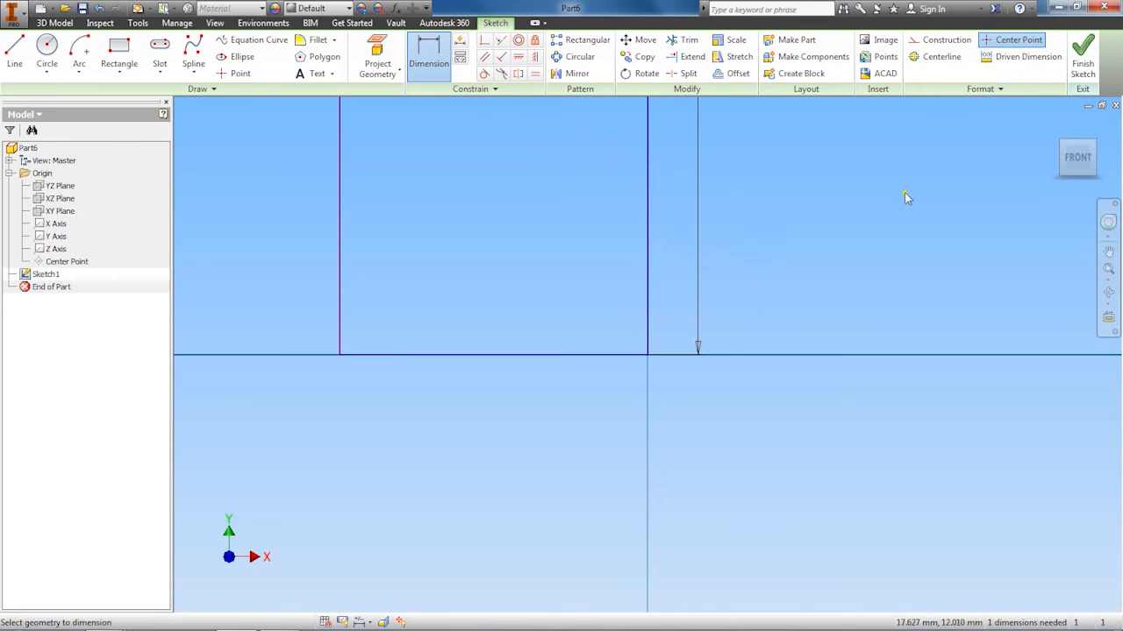
# Dimension the rectangle's bottom edge to 160 mm and move the height dimension farther away from the right edge.
pyautogui.scroll(-6, 795, 211)
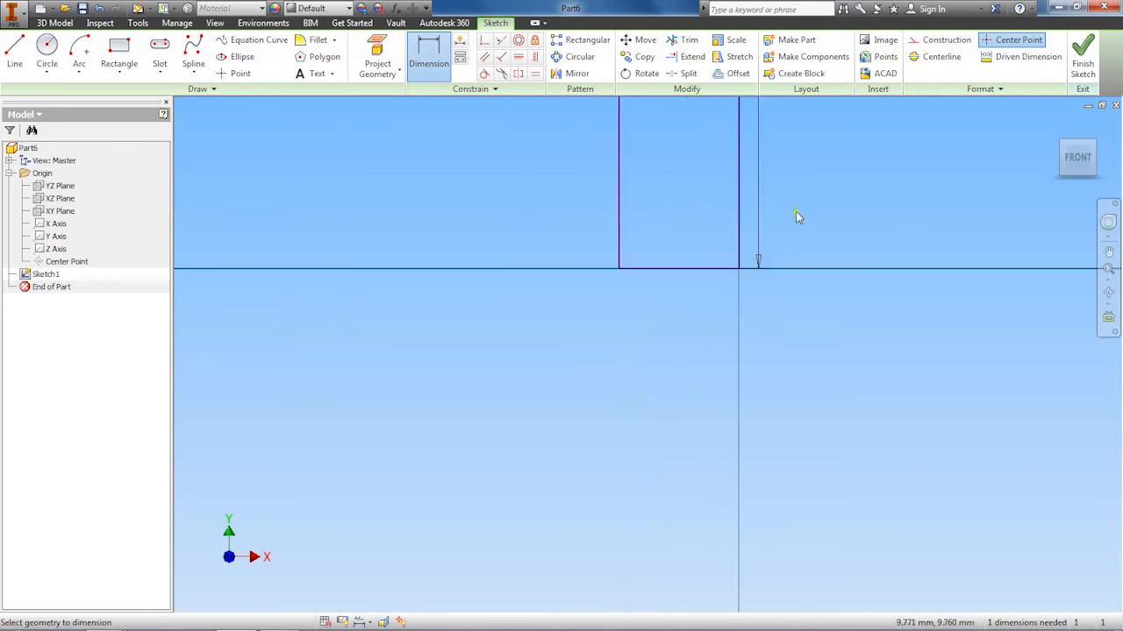
pyautogui.scroll(-1, 796, 216)
pyautogui.scroll(4, 796, 216)
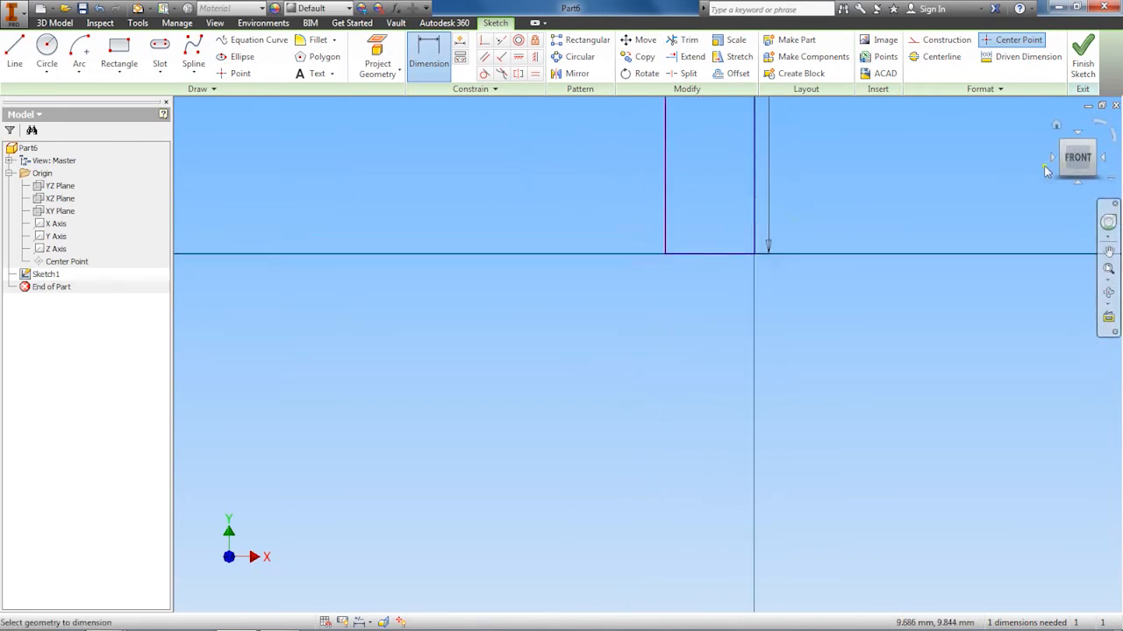
pyautogui.click(1079, 160)
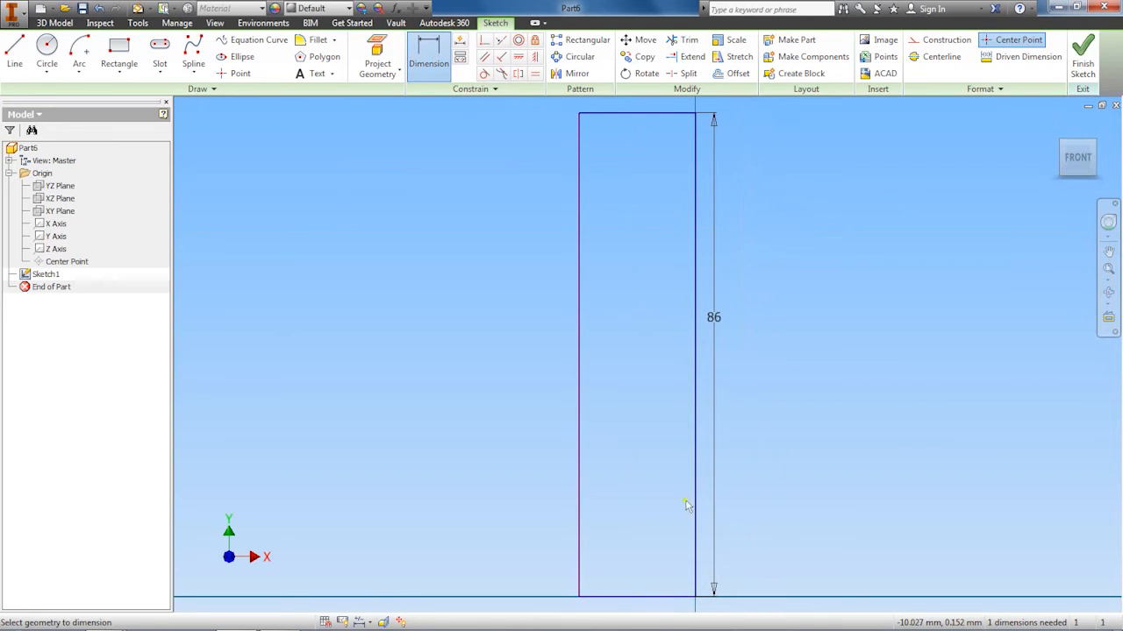
pyautogui.scroll(-4, 676, 488)
pyautogui.moveTo(648, 480)
pyautogui.mouseDown(button='middle')
pyautogui.moveTo(646, 384)
pyautogui.moveTo(671, 367)
pyautogui.mouseUp(button='middle')
pyautogui.click(670, 369)
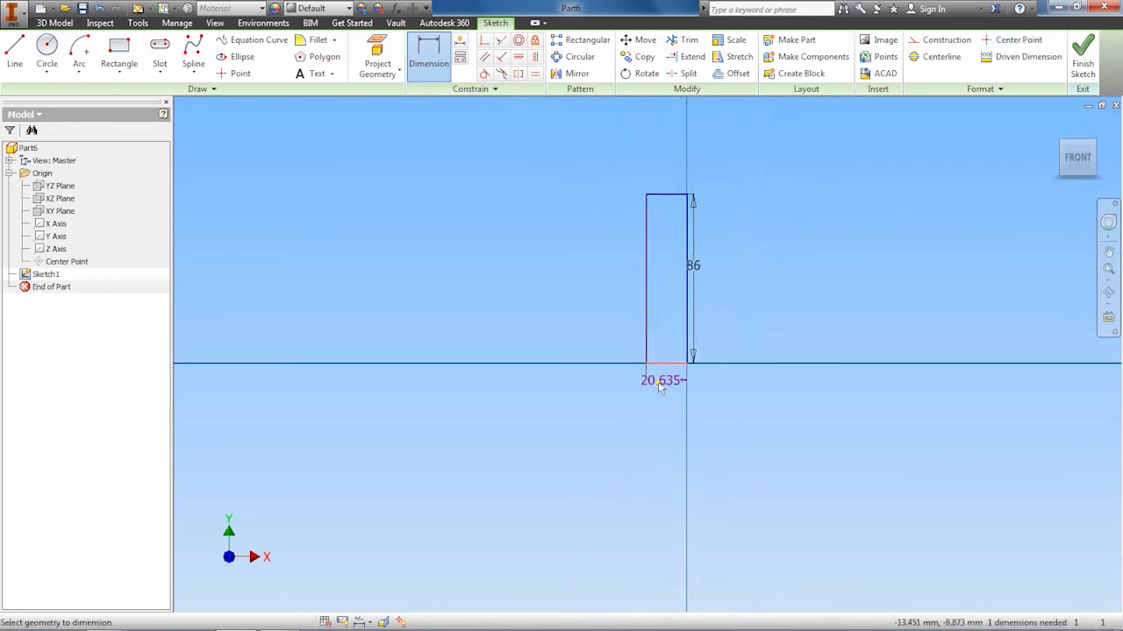
pyautogui.click(666, 389)
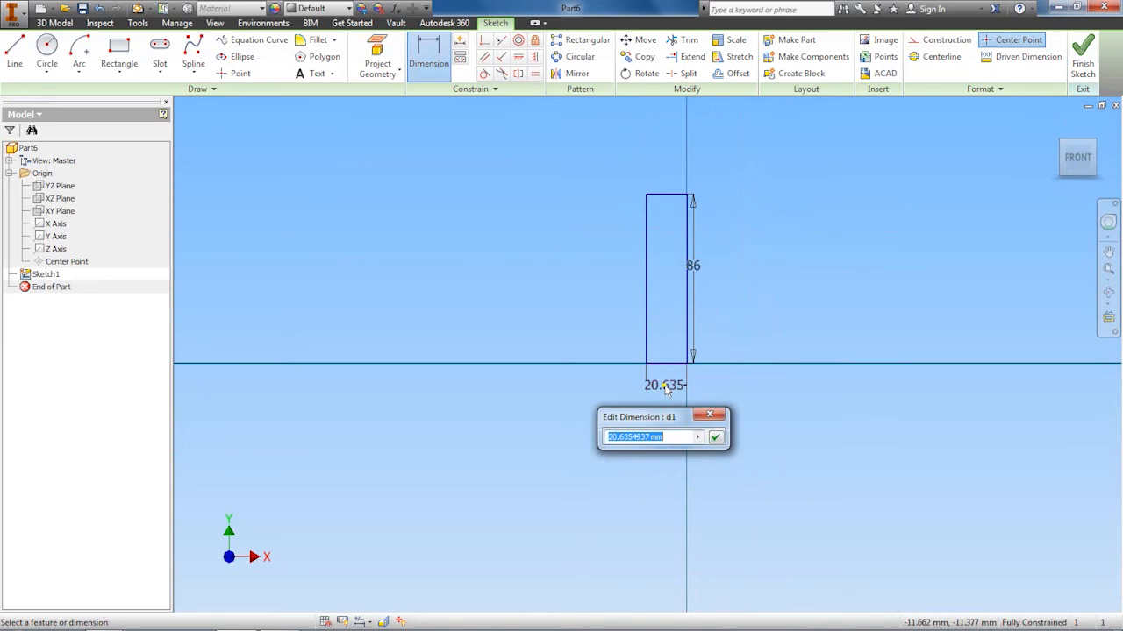
pyautogui.write('160')
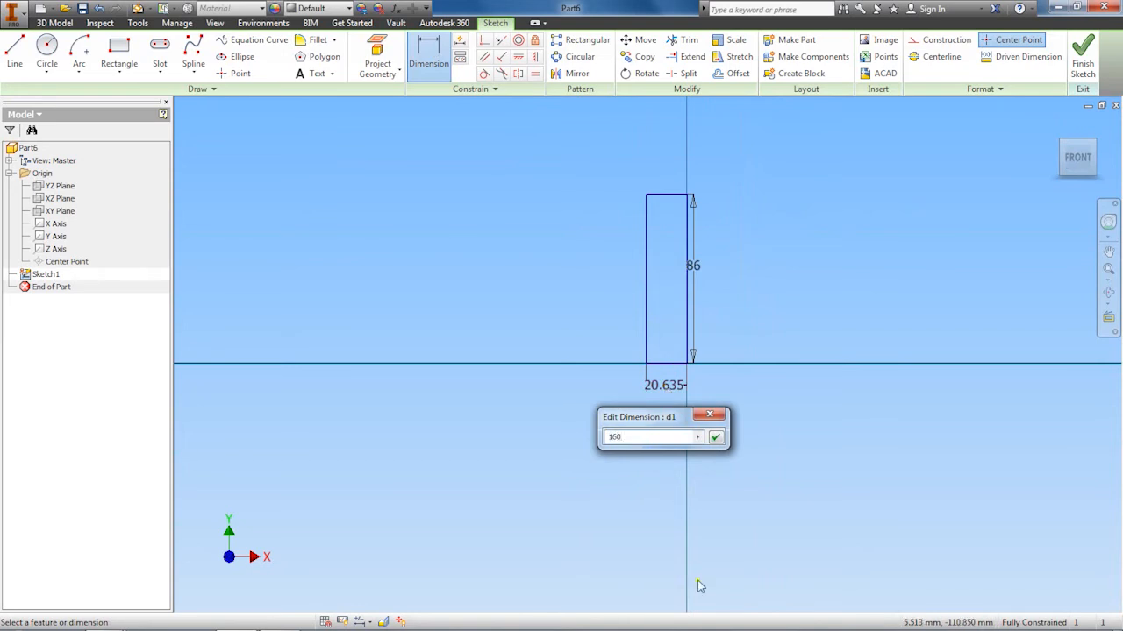
pyautogui.click(715, 437)
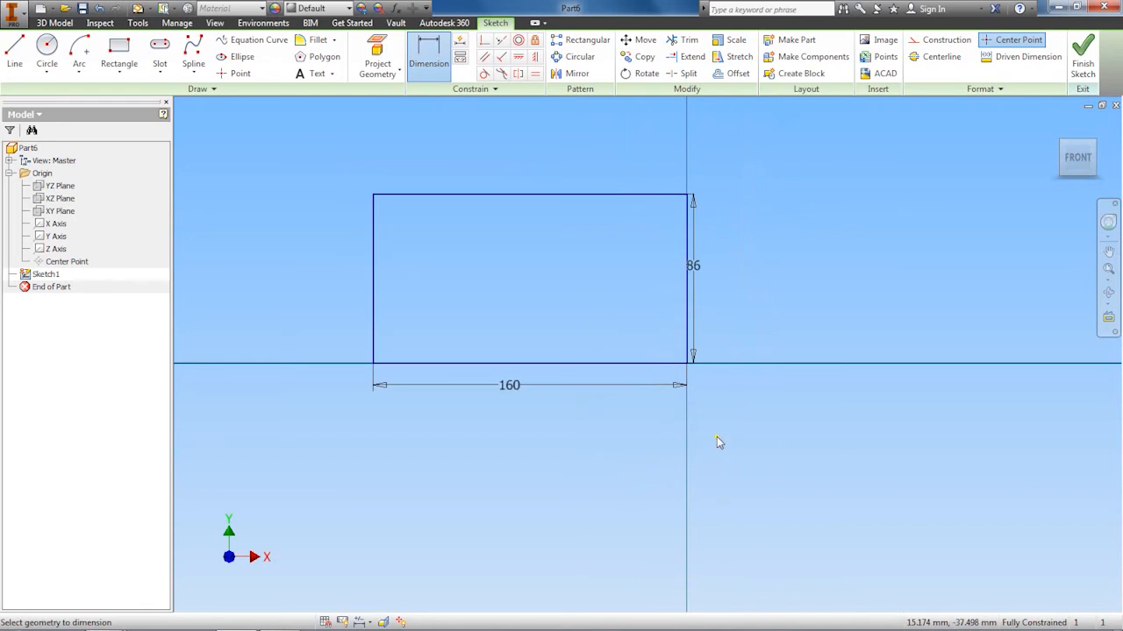
pyautogui.click(788, 174)
pyautogui.click(846, 175)
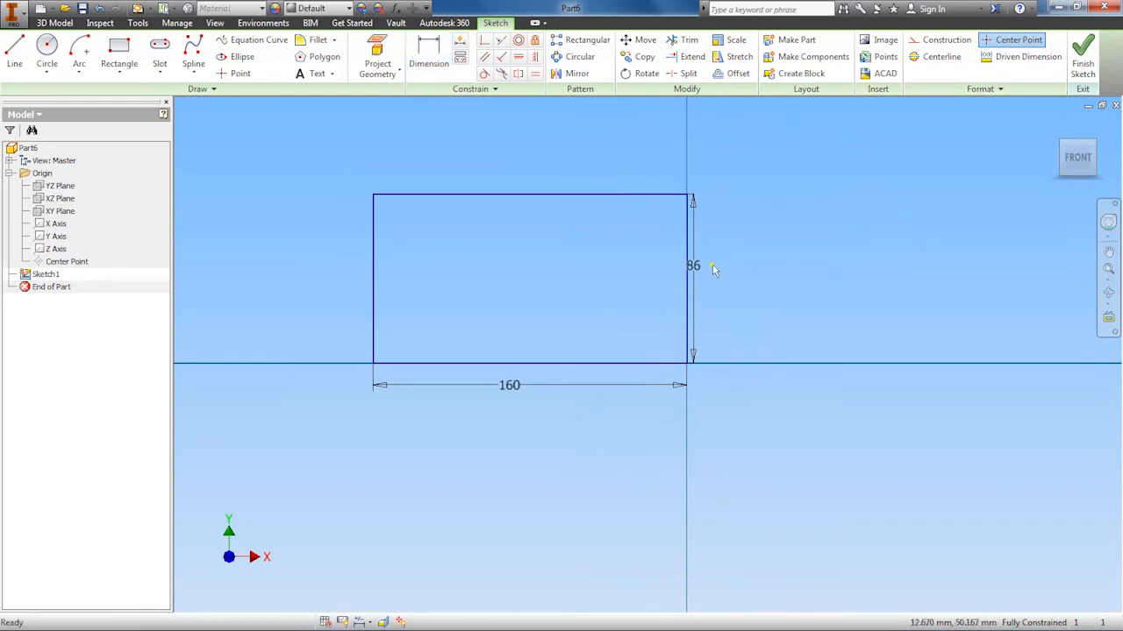
pyautogui.moveTo(703, 269); pyautogui.dragTo(708, 267)
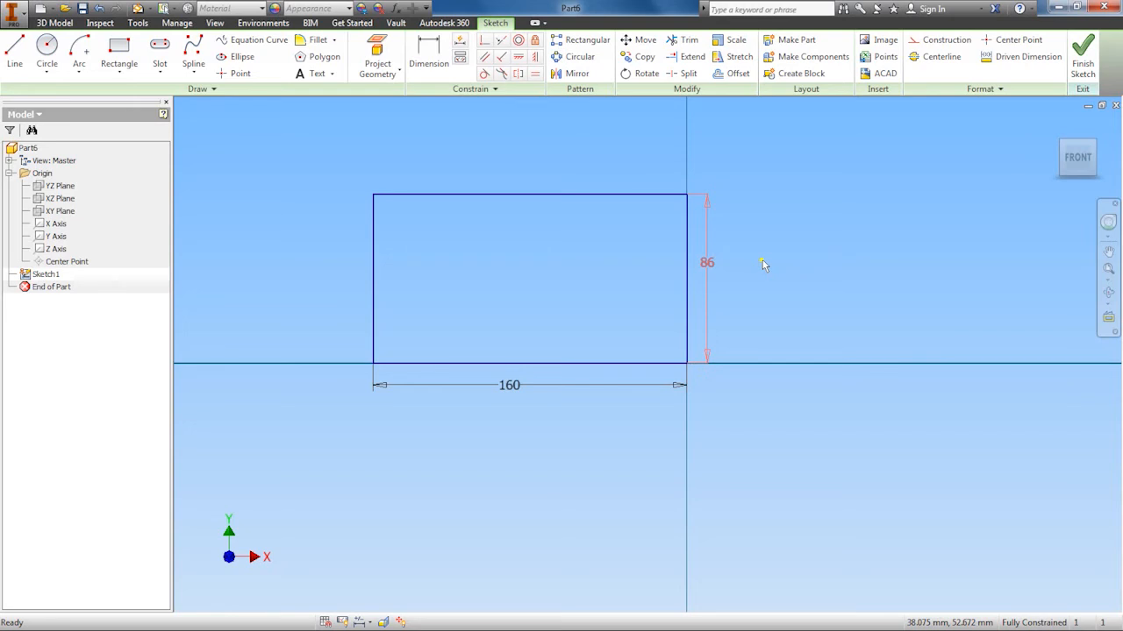
# Finish the sketch and extrude the rectangle by a distance of 15 mm.
pyautogui.click(1084, 56)
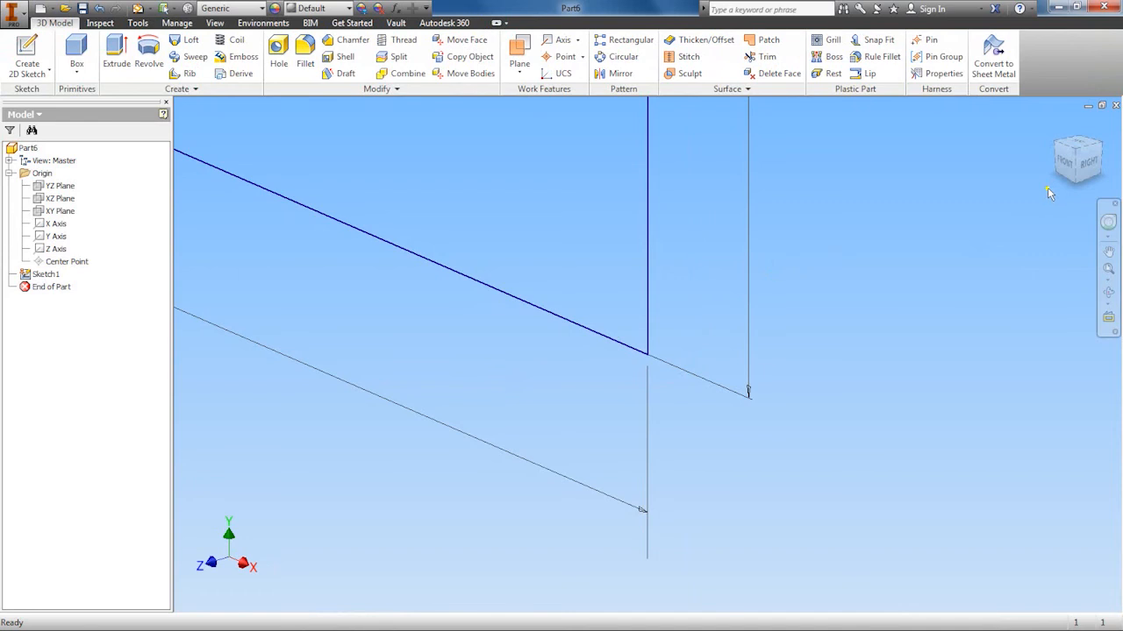
pyautogui.click(1059, 127)
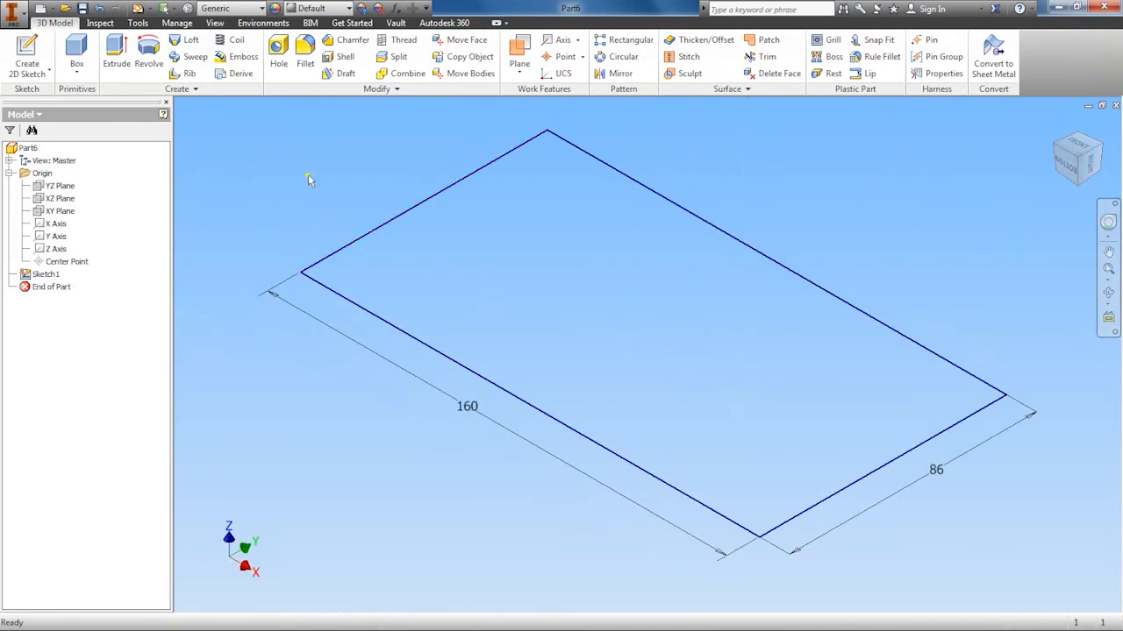
pyautogui.click(116, 53)
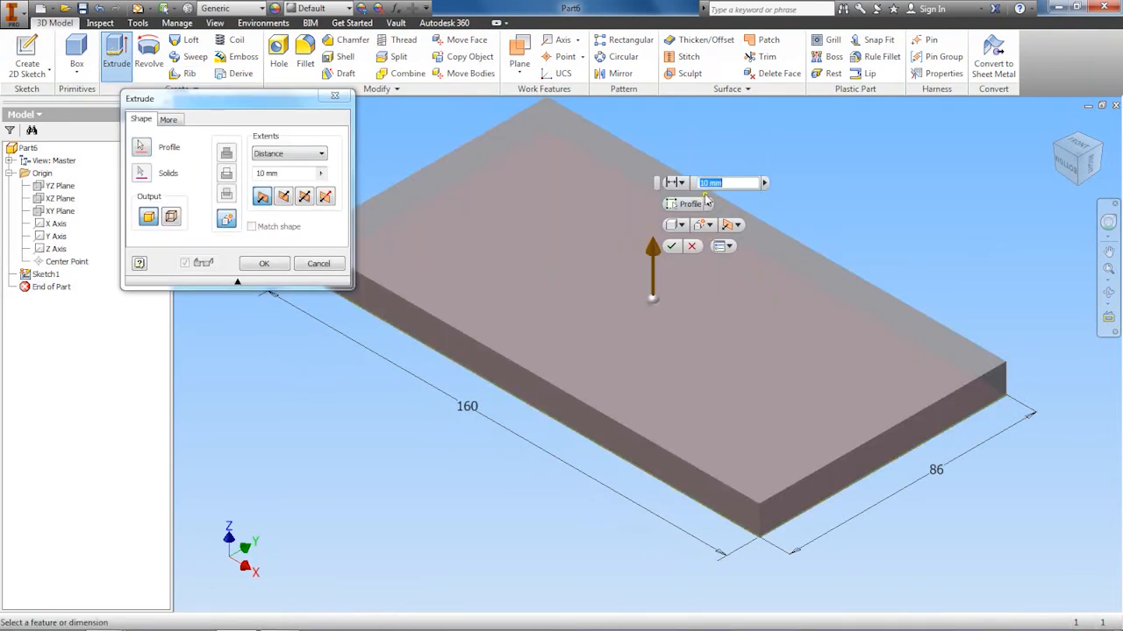
pyautogui.write('15')
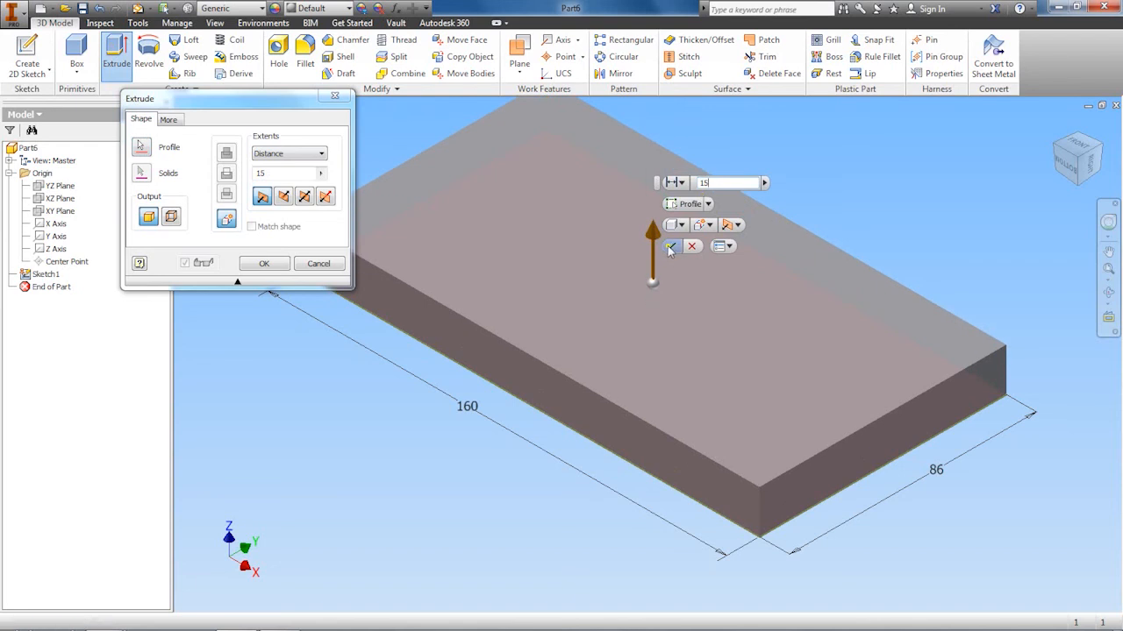
pyautogui.click(670, 248)
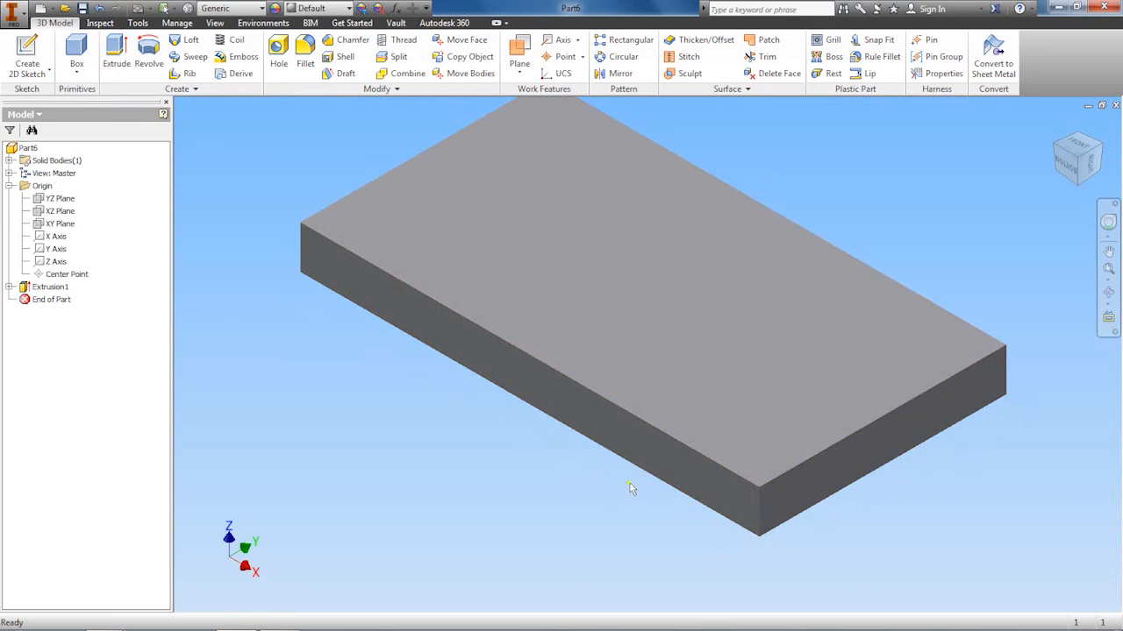
# Review the Mounting Base drawing in Adobe Reader and save the part as Mounting Base in the Part II Tutorial folder.
pyautogui.click(1057, 127)
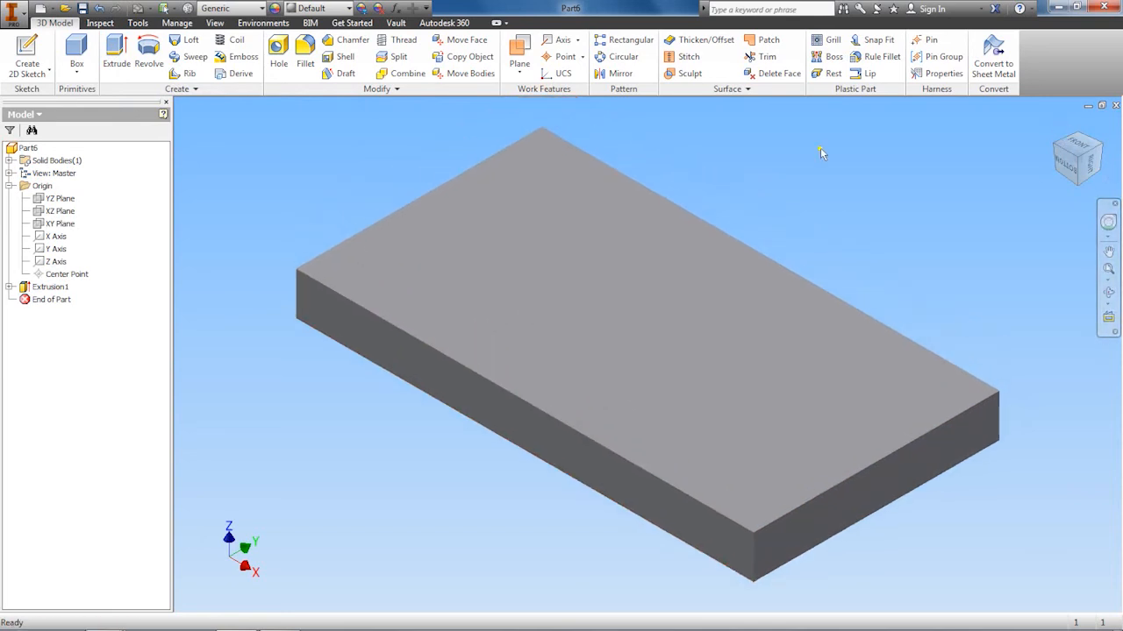
pyautogui.hotkey('alt', 'Tab')
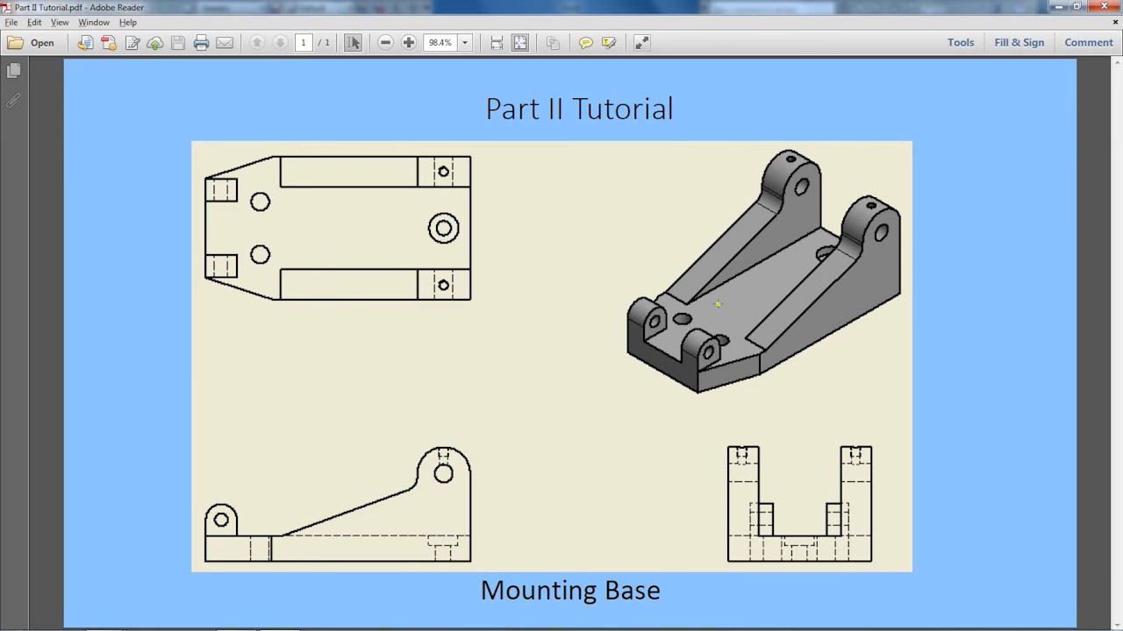
pyautogui.hotkey('alt', 'Tab')
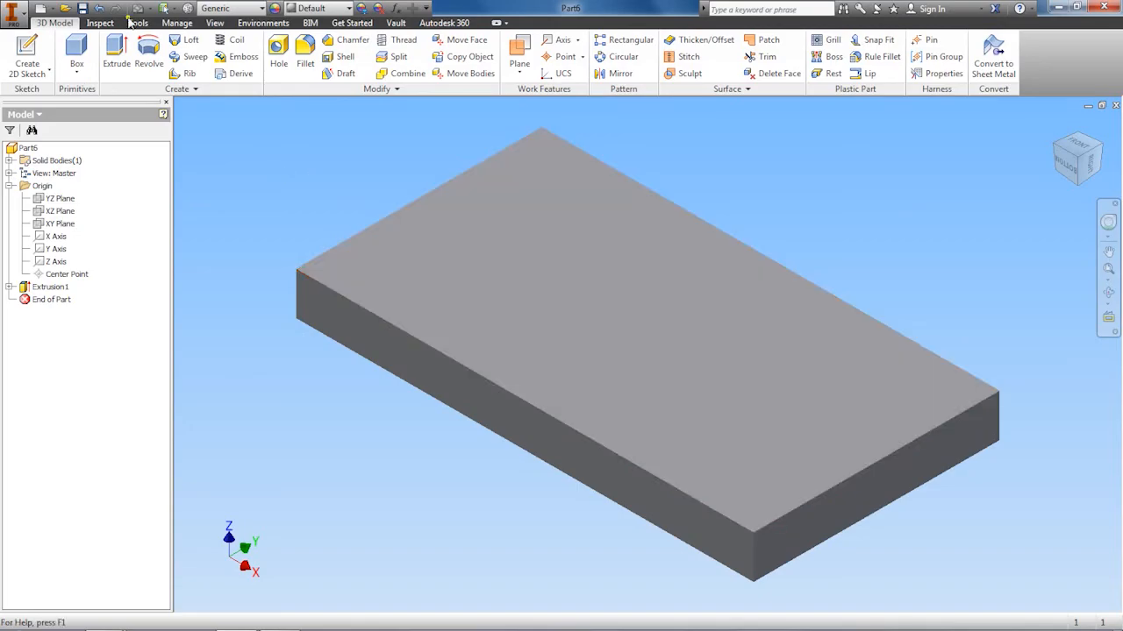
pyautogui.click(83, 10)
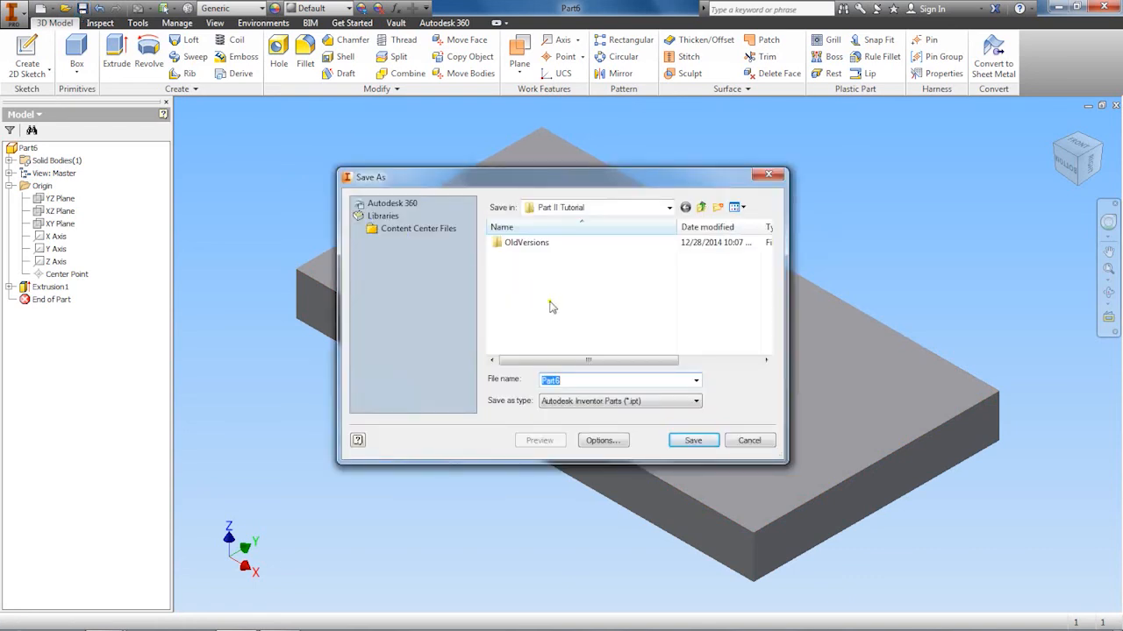
pyautogui.write('Mounting Base')
pyautogui.click(685, 445)
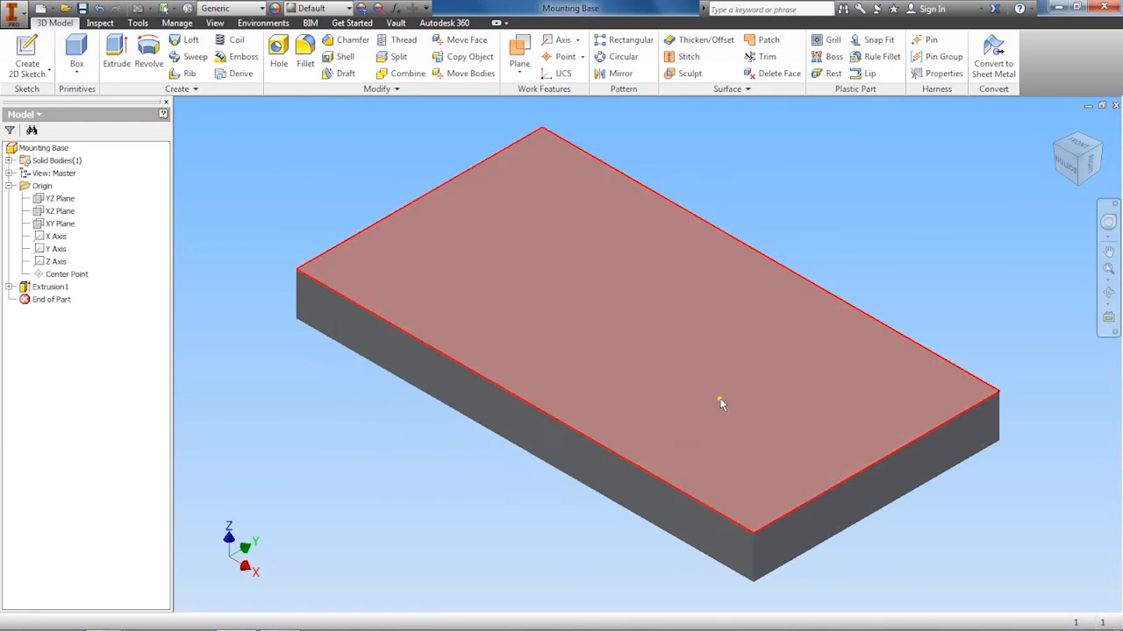